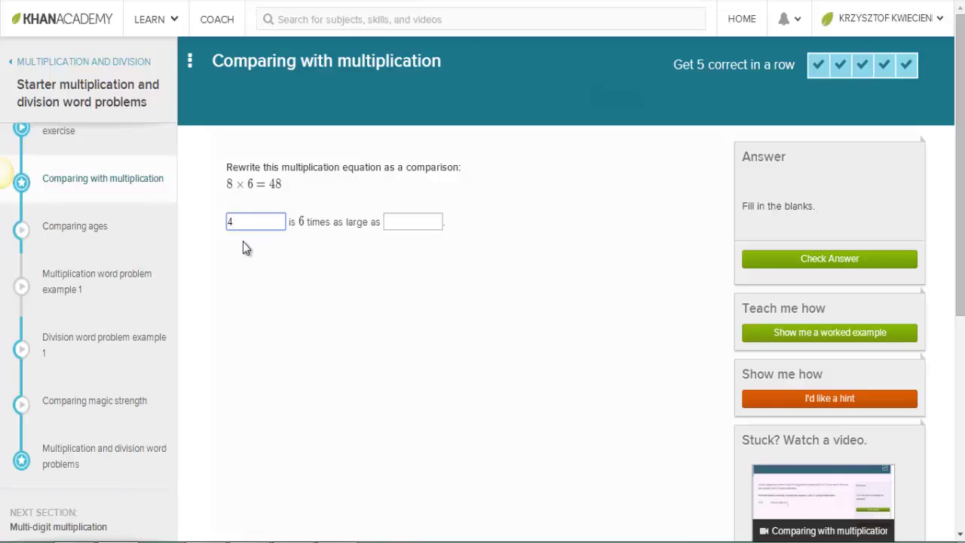
# - Complete the comparison for 8 × 6 = 48 with 48 and 8, check the answer and go on to the following question
pyautogui.write('8')
pyautogui.click(407, 223)
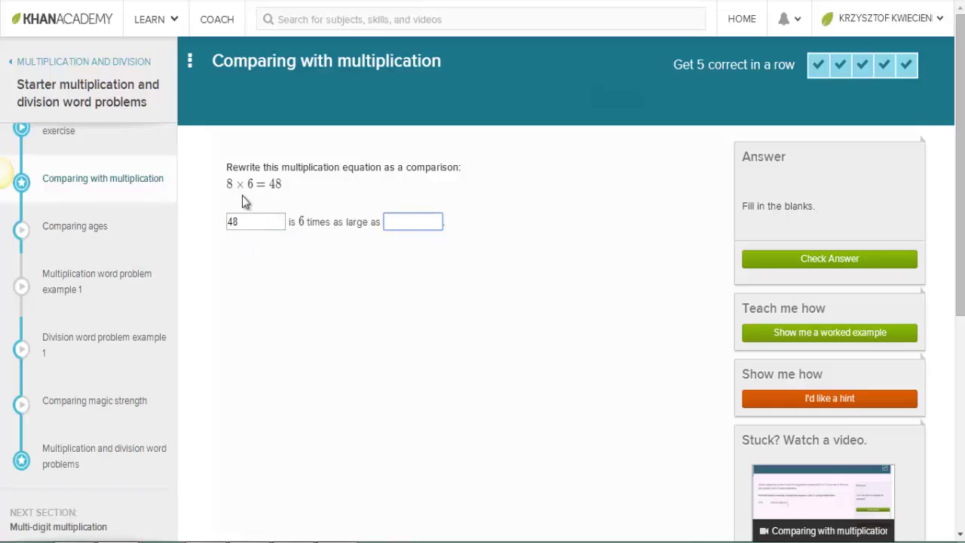
pyautogui.write('8')
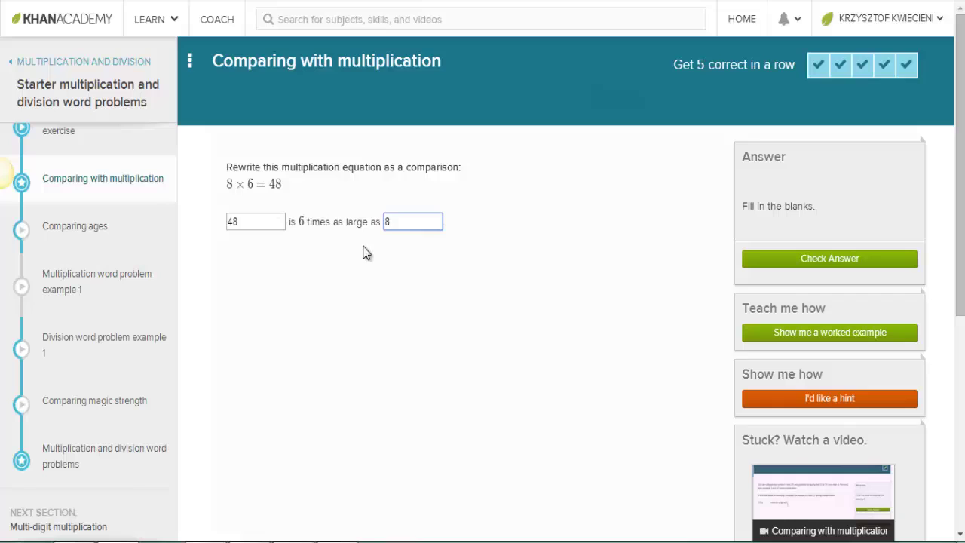
pyautogui.click(812, 265)
pyautogui.click(812, 264)
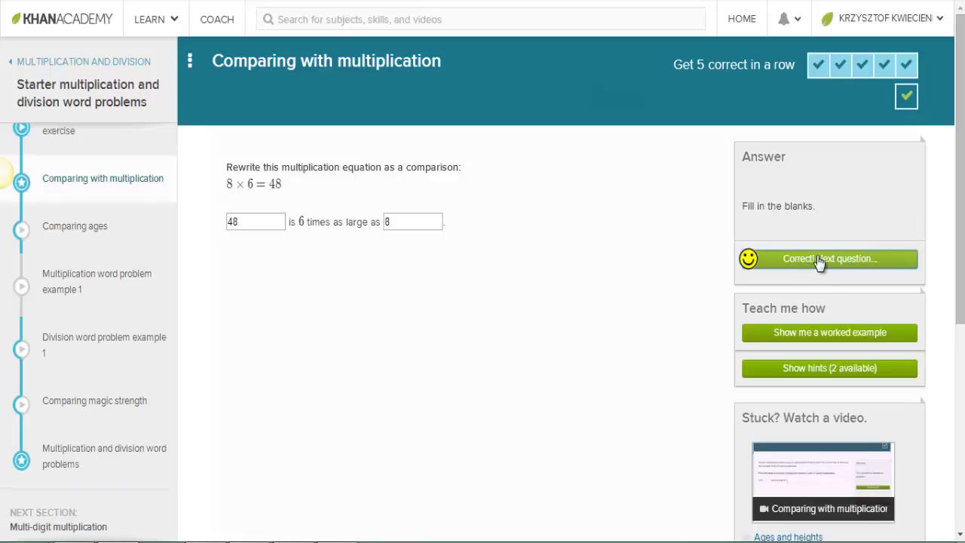
pyautogui.click(819, 260)
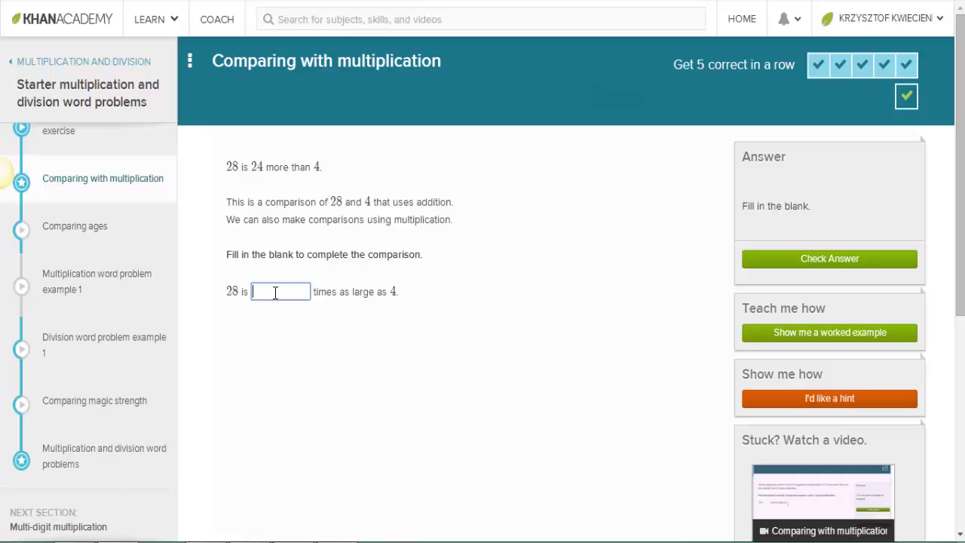
# - Answer that 28 is 7 times as large as 4, check the answer and go on to the following question
pyautogui.write('7')
pyautogui.click(828, 260)
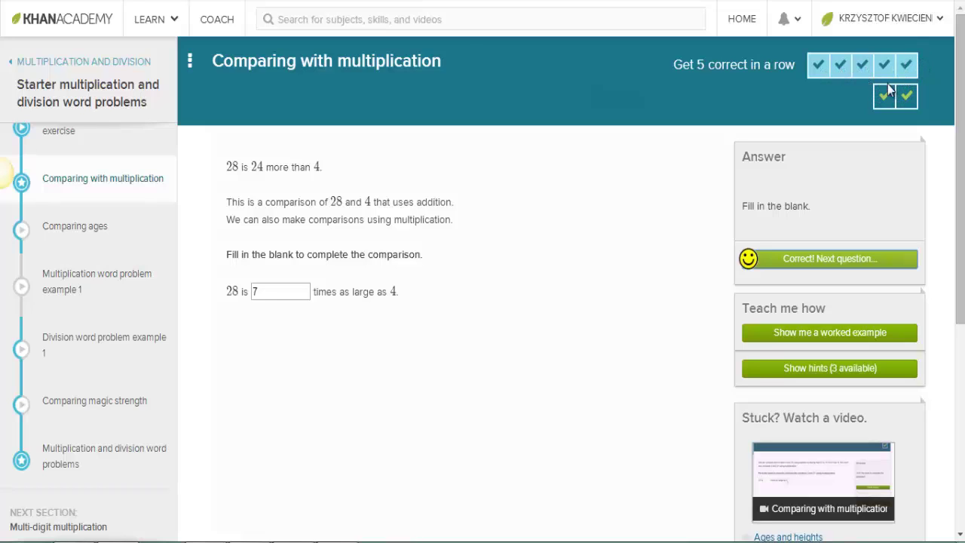
pyautogui.click(800, 270)
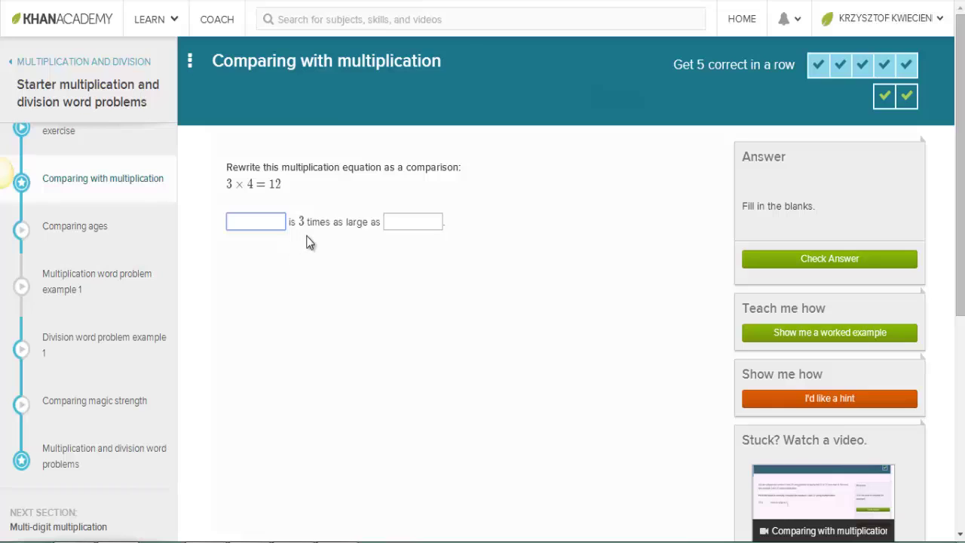
# - Complete the comparison for 3 × 4 = 12 with 12 and 4, check it and move on to another question
pyautogui.click(404, 223)
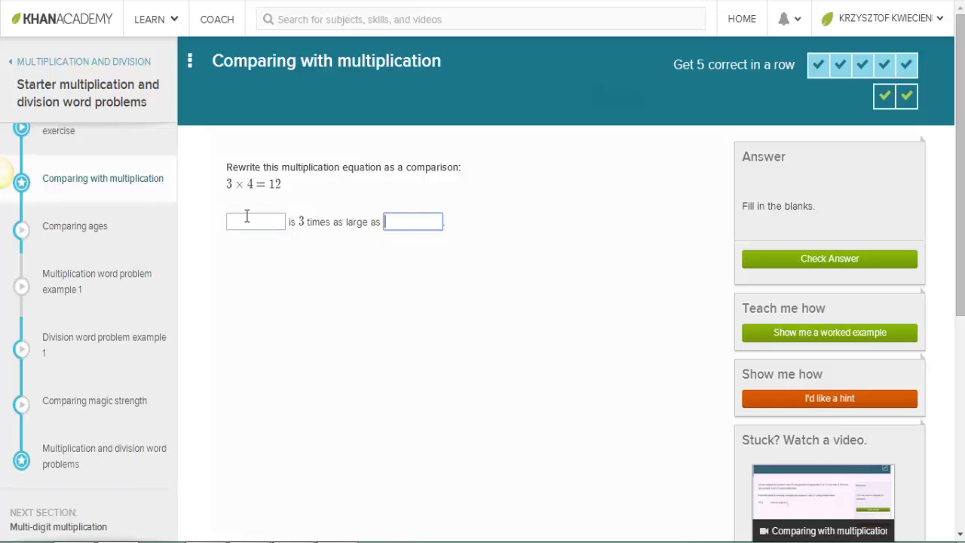
pyautogui.click(254, 221)
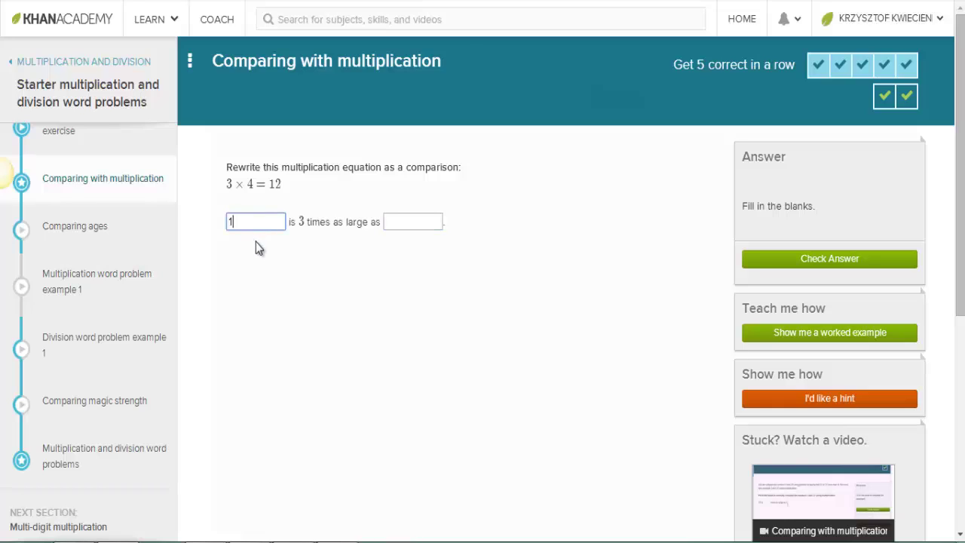
pyautogui.click(397, 221)
pyautogui.write('4')
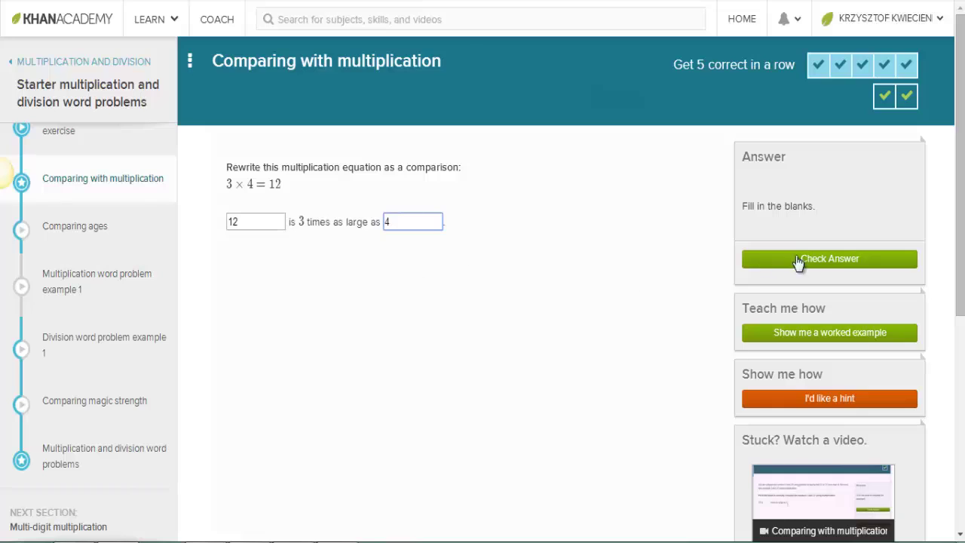
pyautogui.click(836, 262)
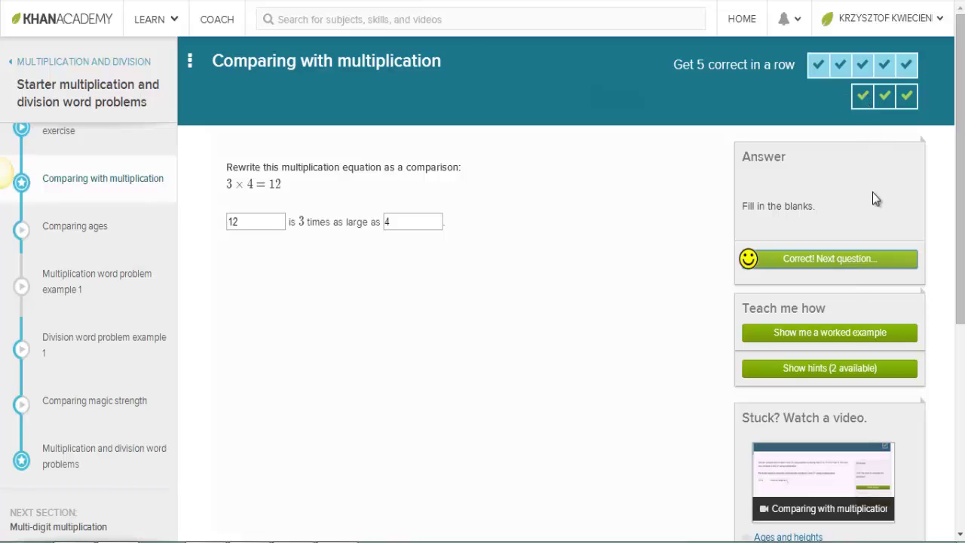
pyautogui.click(830, 264)
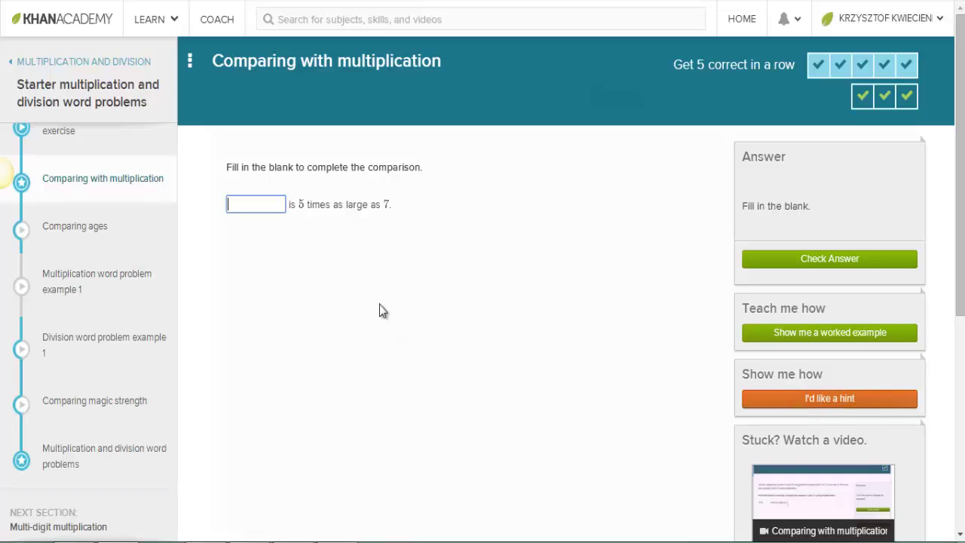
# - Request a hint for the question asking which number is 5 times as large as 7
pyautogui.click(793, 406)
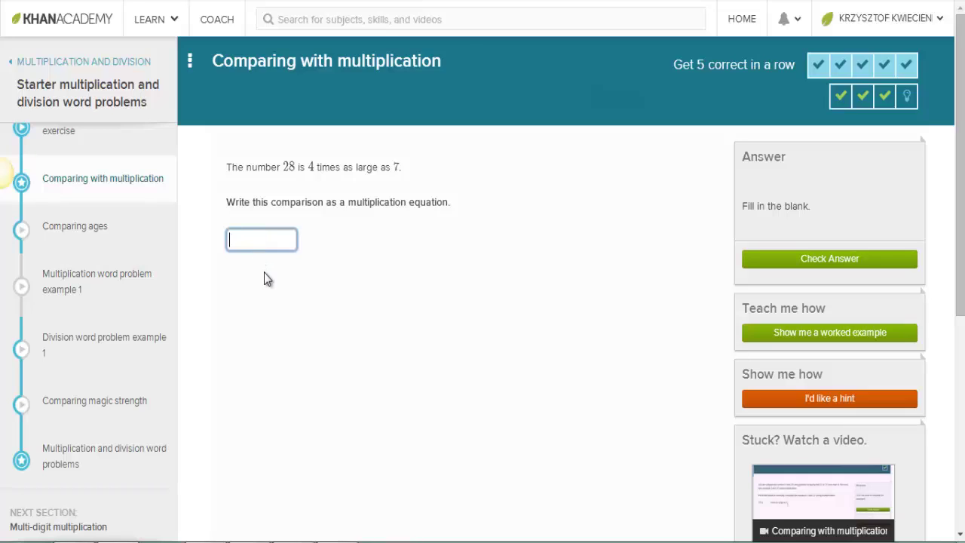
# - Try writing the comparison of 28 and 7 as the equation 28 = 4 × 7
pyautogui.write('28')
pyautogui.write('=4*')
pyautogui.write('7')
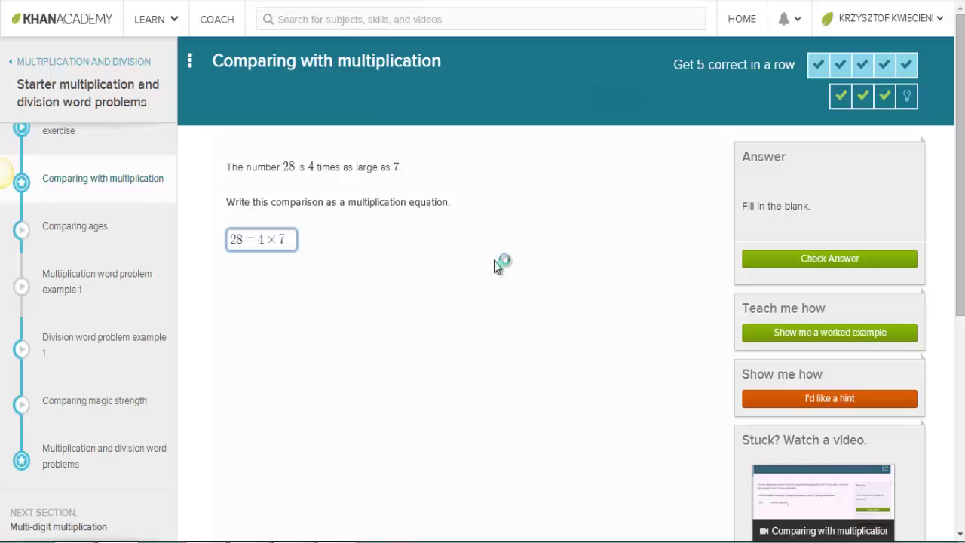
# - Replace the whole equation with 7 × 4 = 28, check the answer and go on to the following question
pyautogui.hotkey('ctrl', 'a')
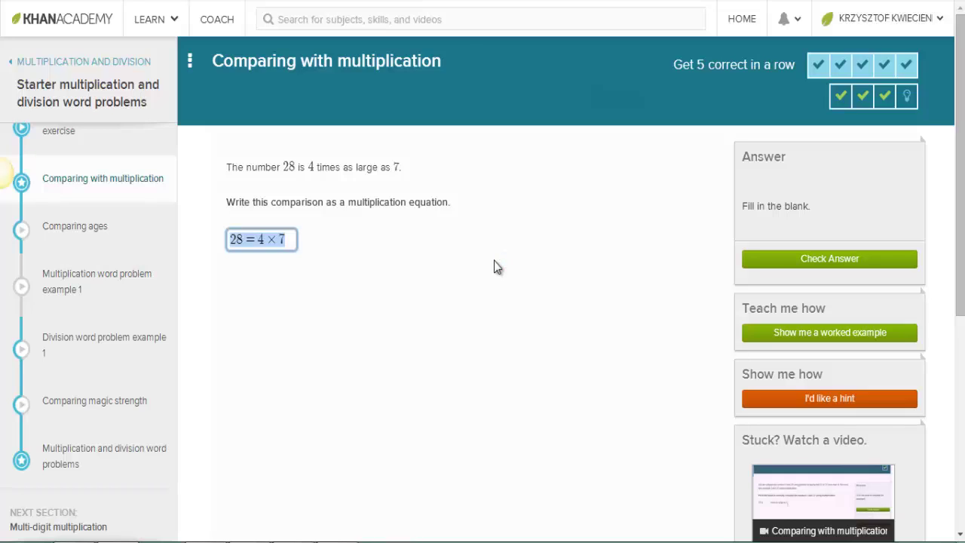
pyautogui.write('7*')
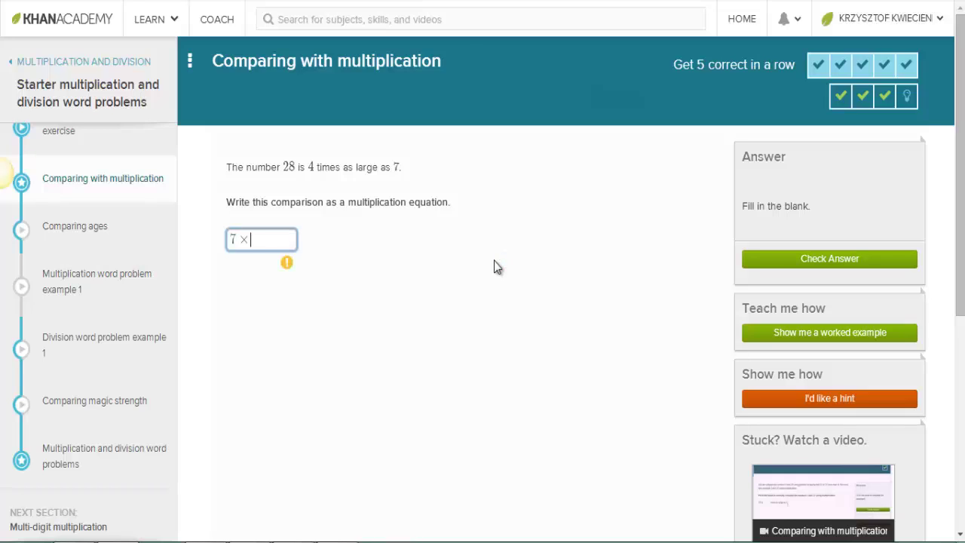
pyautogui.write('4=28')
pyautogui.click(779, 262)
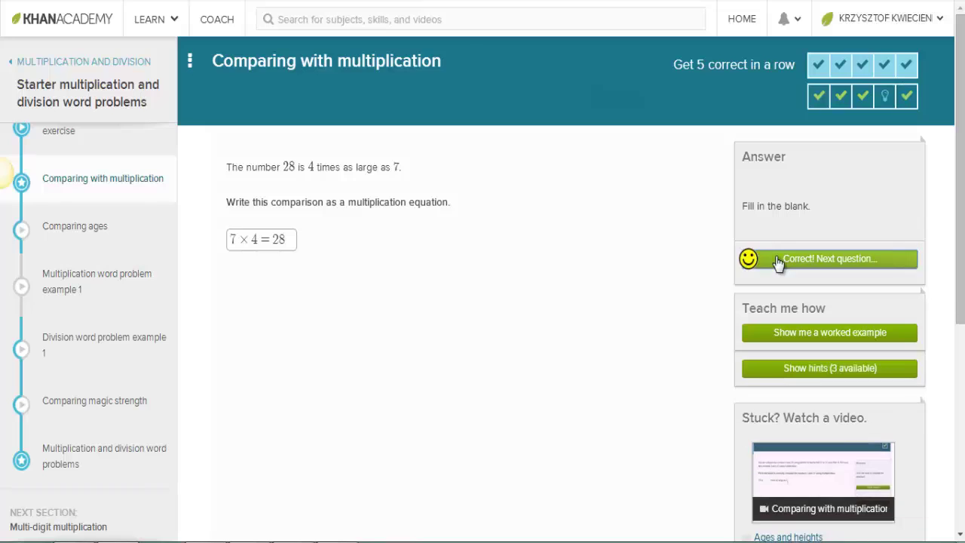
pyautogui.click(779, 261)
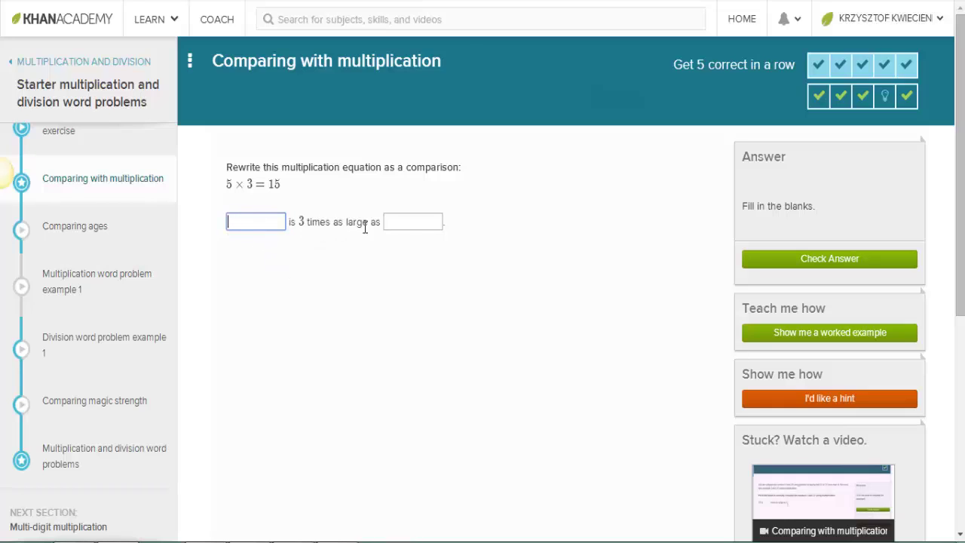
# - Complete the comparison for 5 × 3 = 15 with 15 and 5, check it and move on to another question
pyautogui.click(415, 223)
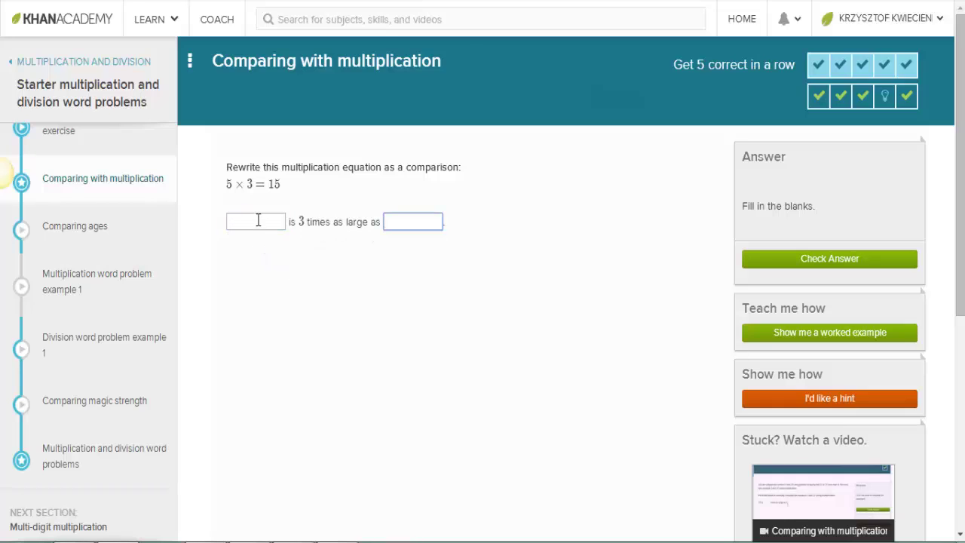
pyautogui.click(260, 225)
pyautogui.write('15')
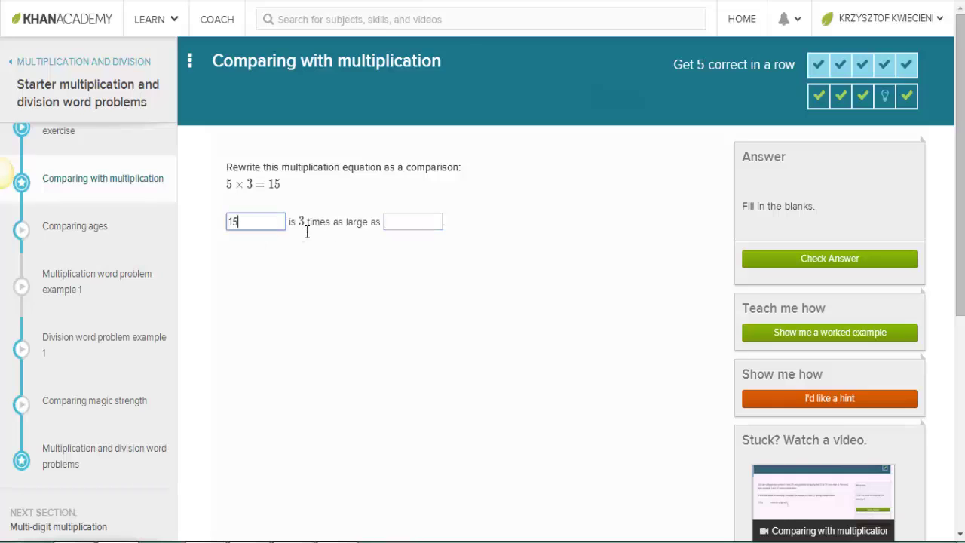
pyautogui.click(396, 221)
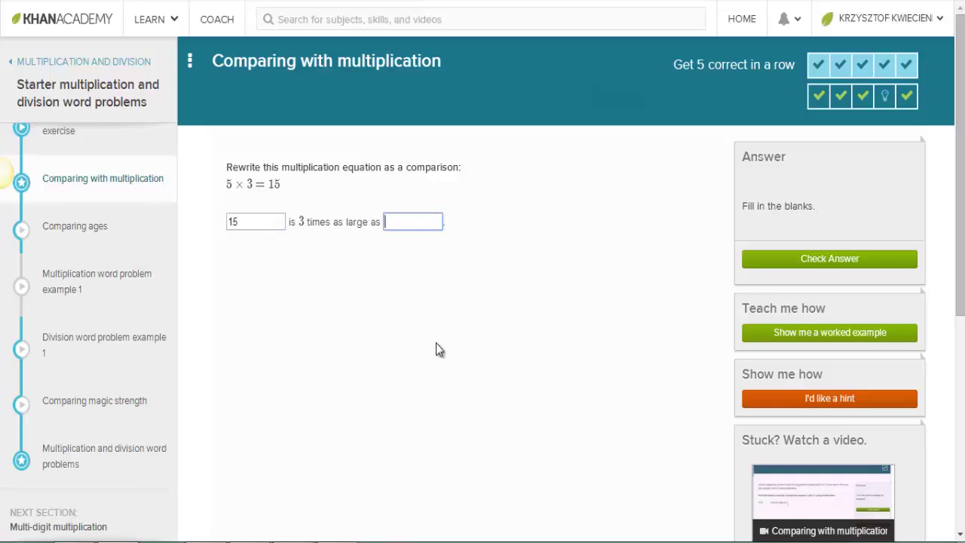
pyautogui.write('5')
pyautogui.click(794, 262)
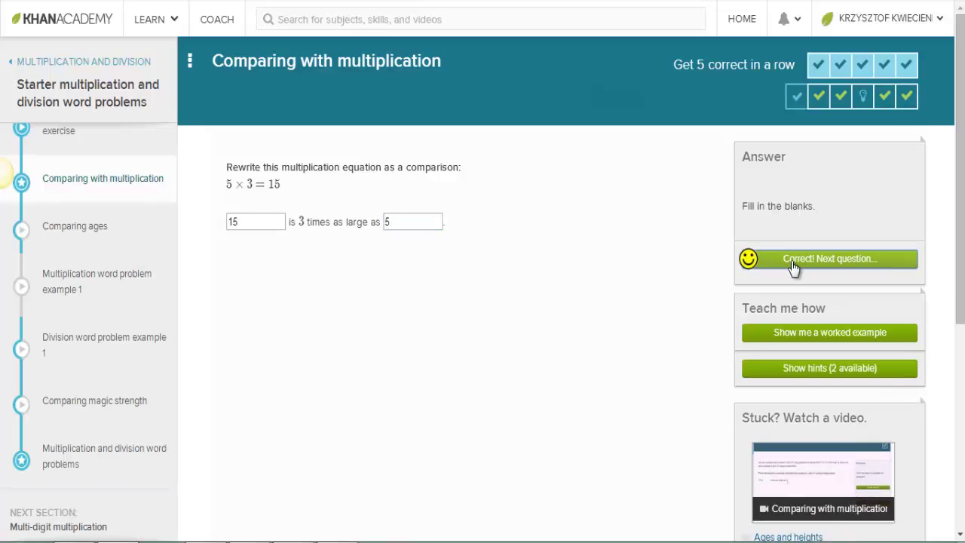
pyautogui.click(793, 260)
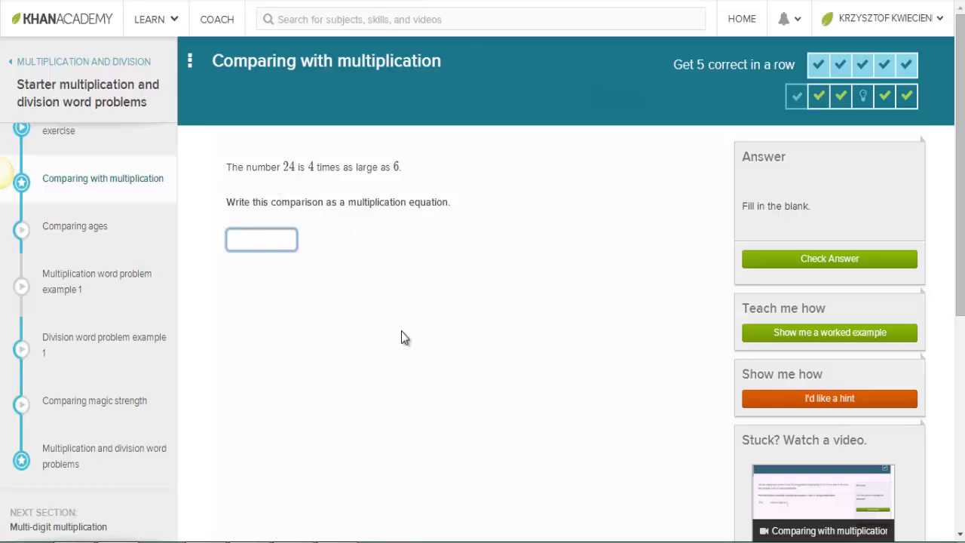
# - Write the comparison of 24 and 6 as the equation 4 × 6 = 24, check it and go on to the following question
pyautogui.write('4x')
pyautogui.press('BackSpace')
pyautogui.write('X')
pyautogui.press('BackSpace')
pyautogui.write('*')
pyautogui.write('6=24')
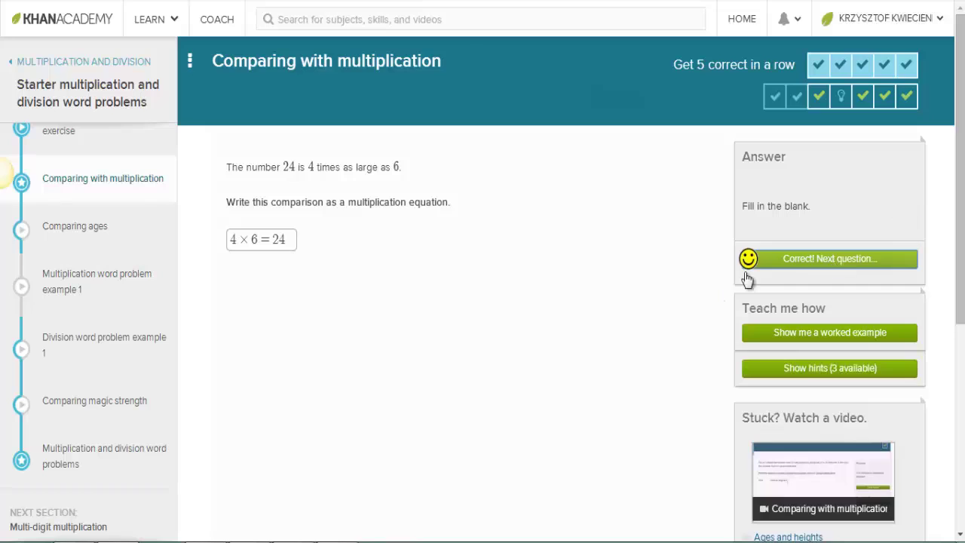
pyautogui.click(809, 264)
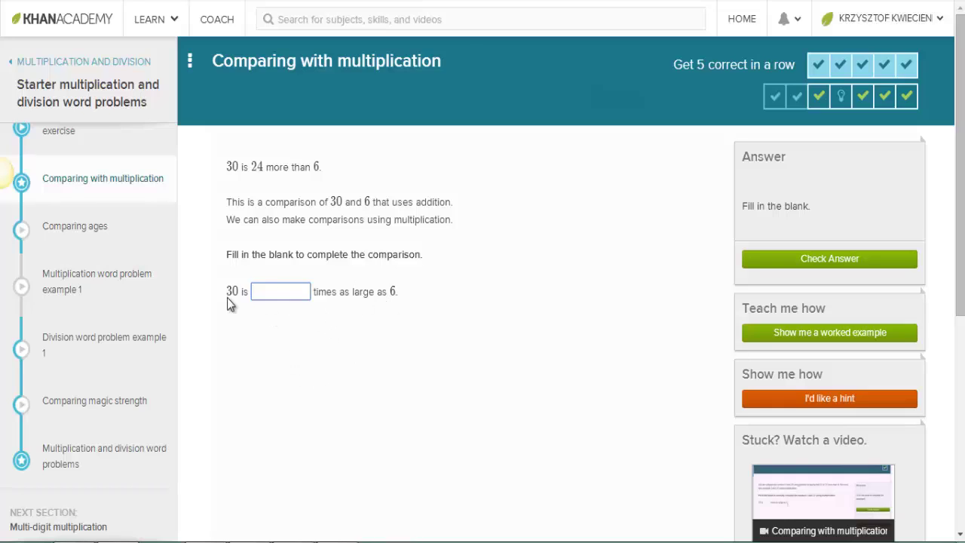
# - Answer 5 for the comparison of 30 and 6 and 3 for that of 24 and 8, checking each, and show the points earned
pyautogui.write('5')
pyautogui.click(795, 269)
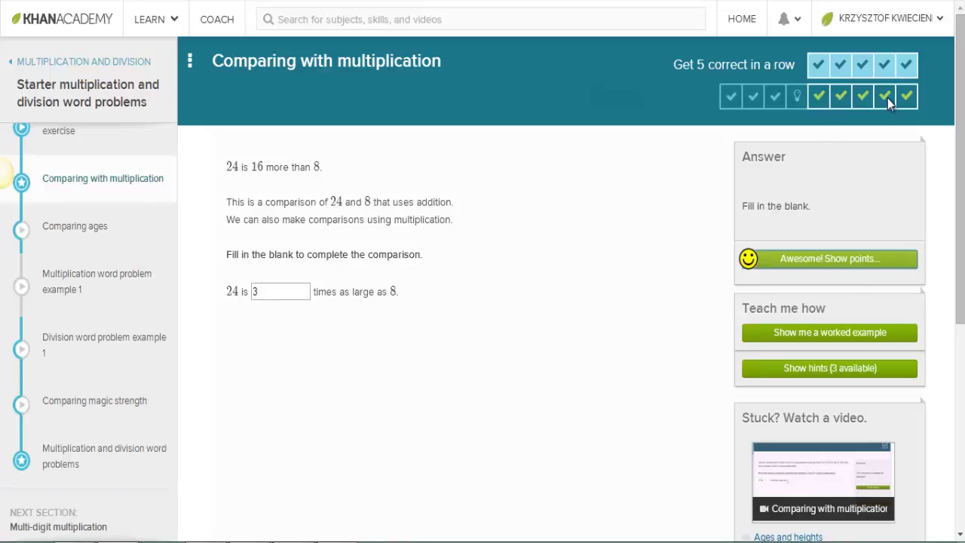
pyautogui.click(822, 261)
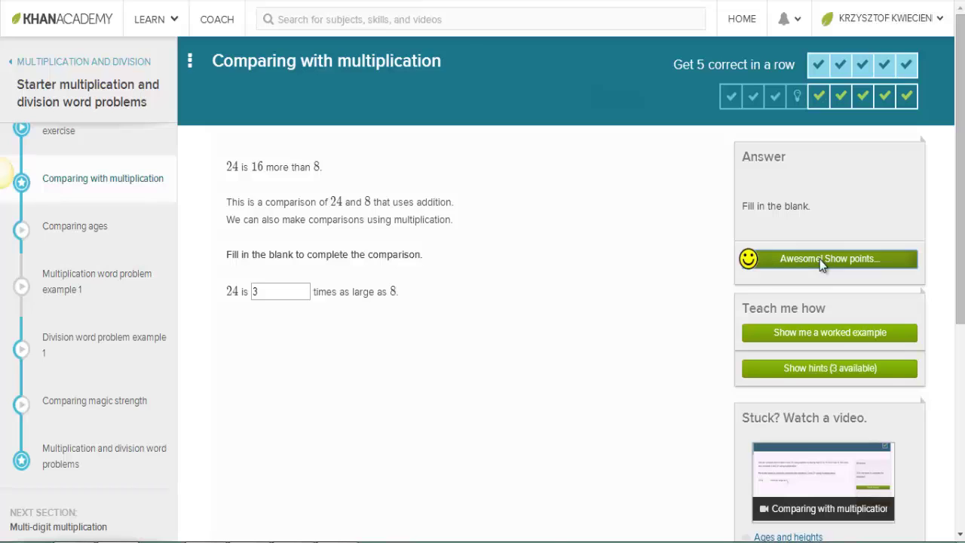